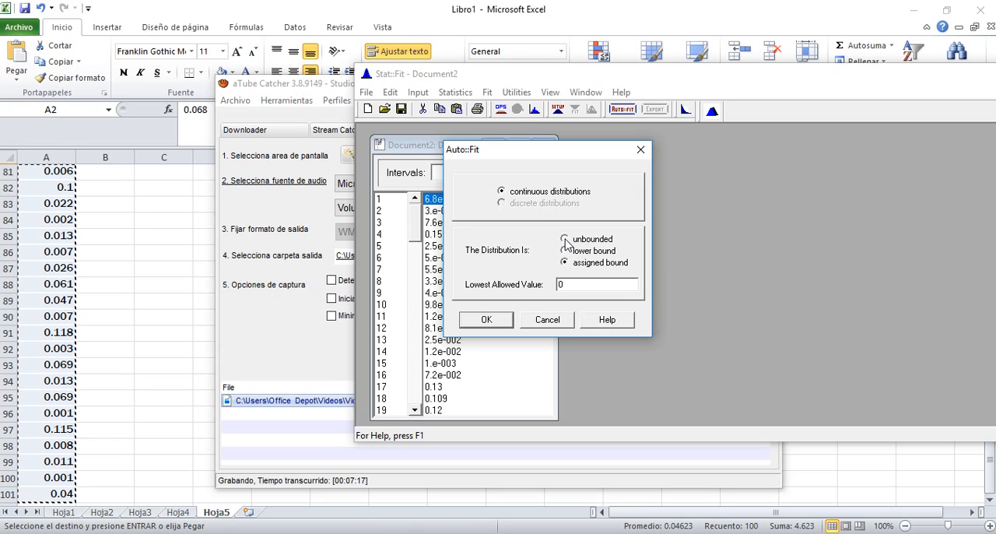
Step: Run Auto::Fit on the data with an unbounded distribution and widen the results window to show the acceptance column
click(564, 240)
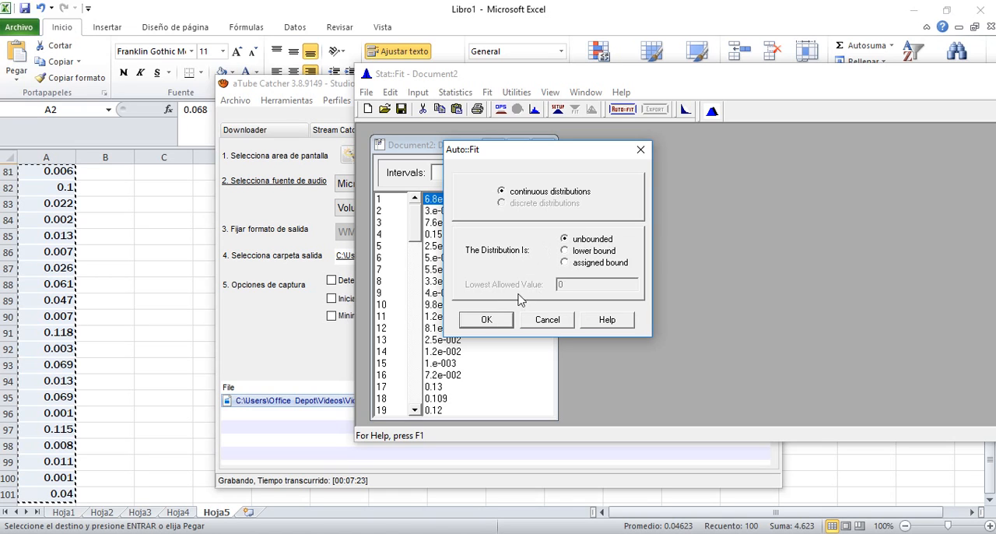
click(492, 321)
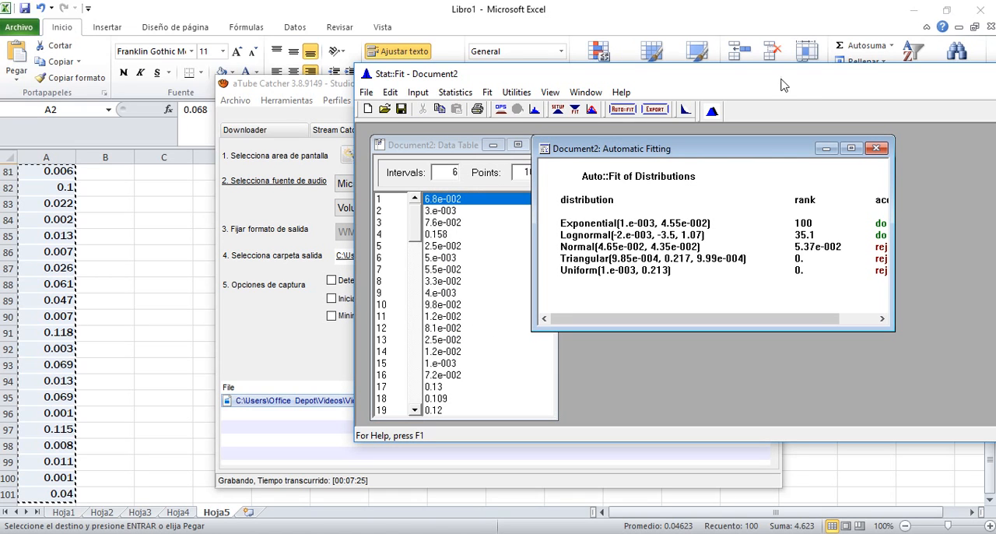
drag(764, 76, 563, 51)
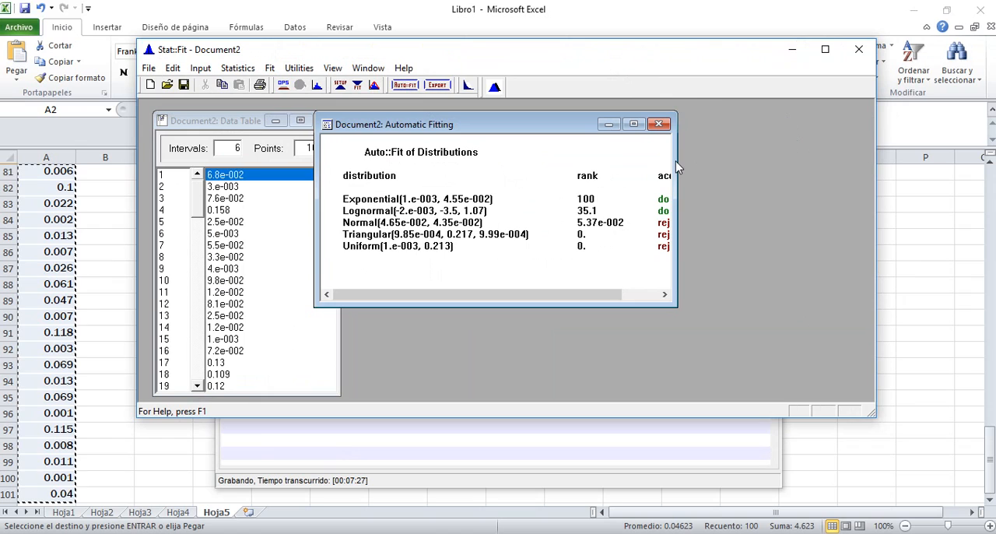
drag(677, 167, 874, 180)
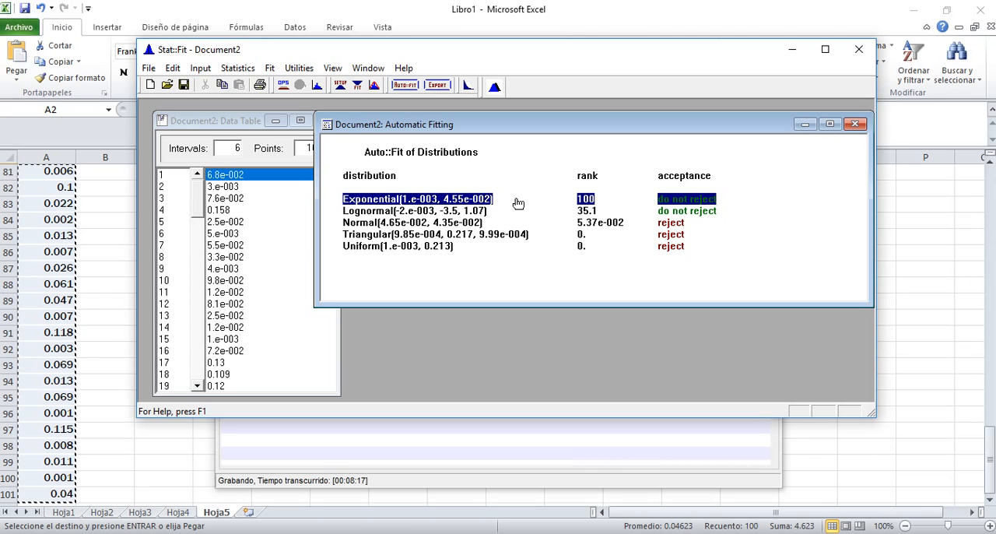
Step: Plot the Exponential fit against the data histogram and move the comparison graph clear of the fitting results
double_click(476, 200)
drag(481, 205, 643, 162)
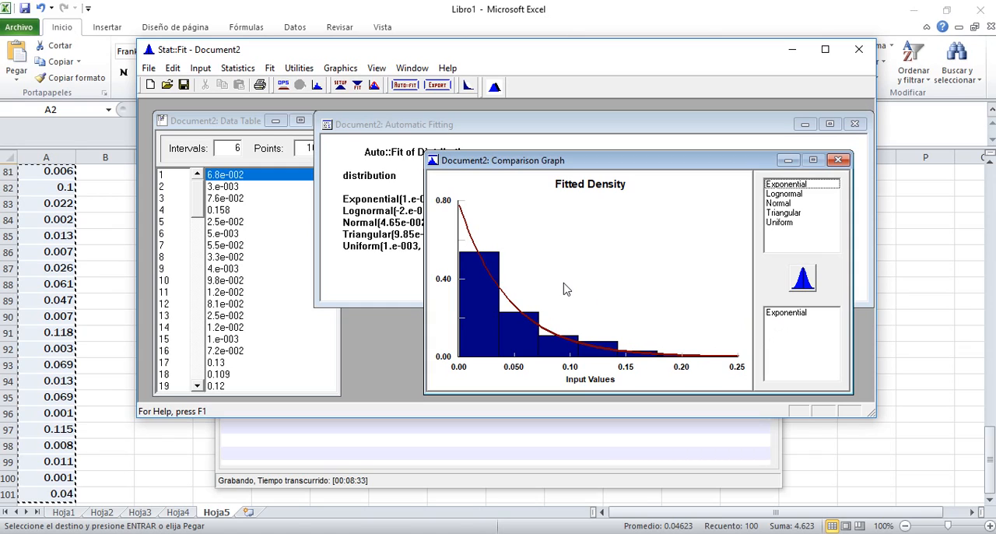
Step: Run the Goodness of Fit tests and enlarge the report to show the Exponential distribution's detailed results
click(273, 69)
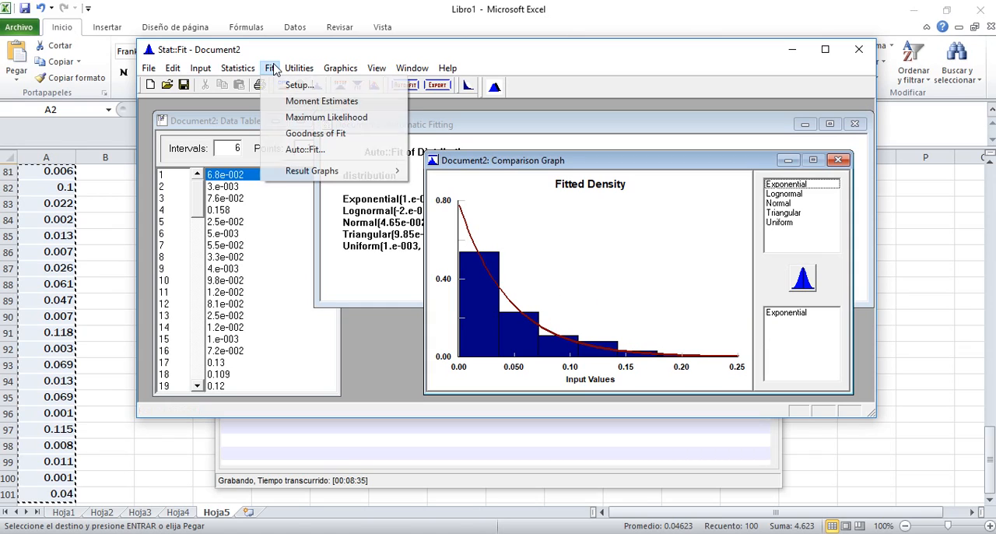
click(319, 135)
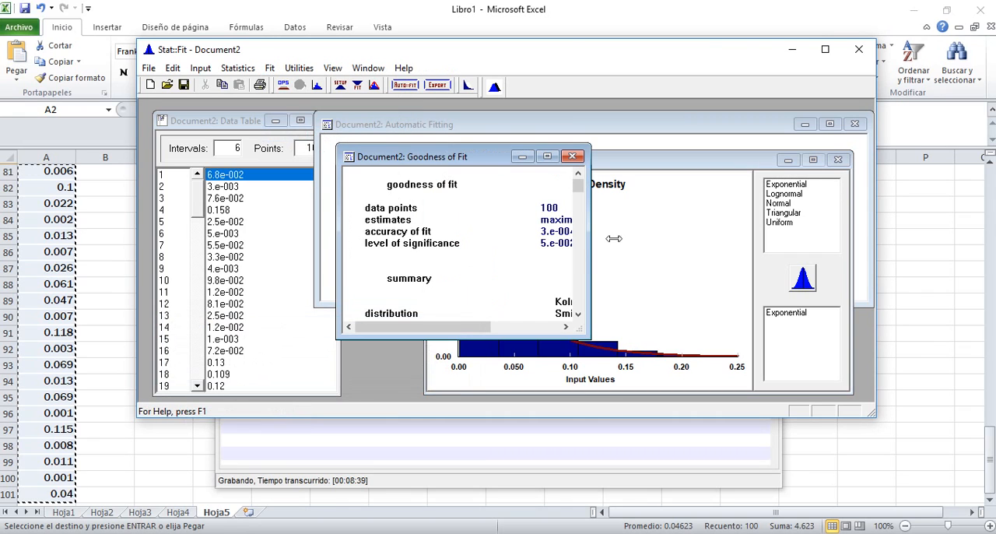
drag(592, 253, 852, 256)
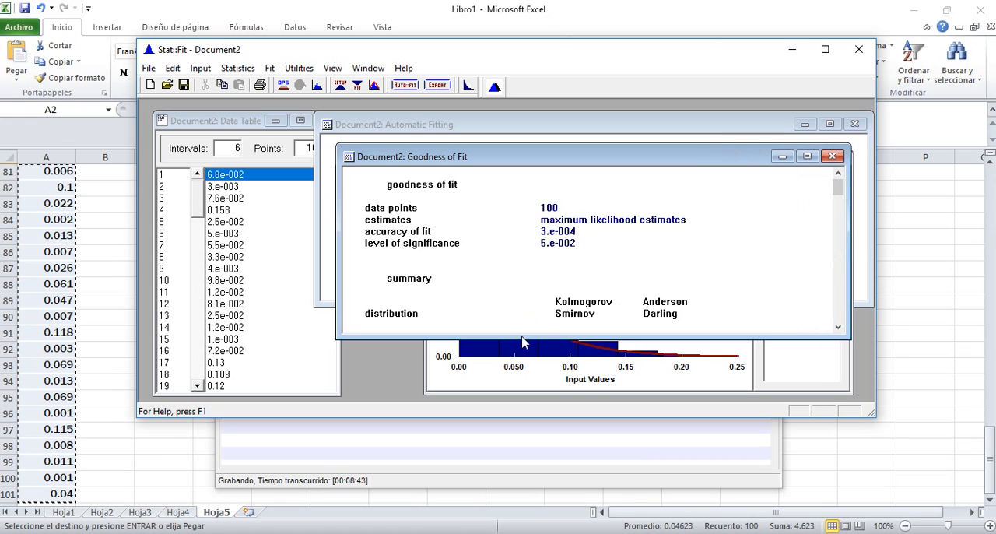
click(825, 49)
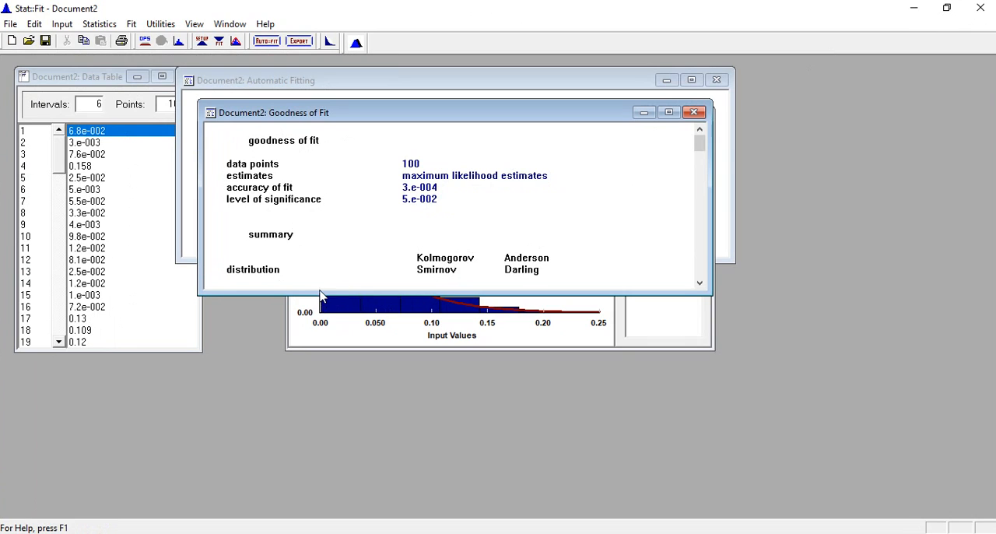
drag(319, 294, 346, 509)
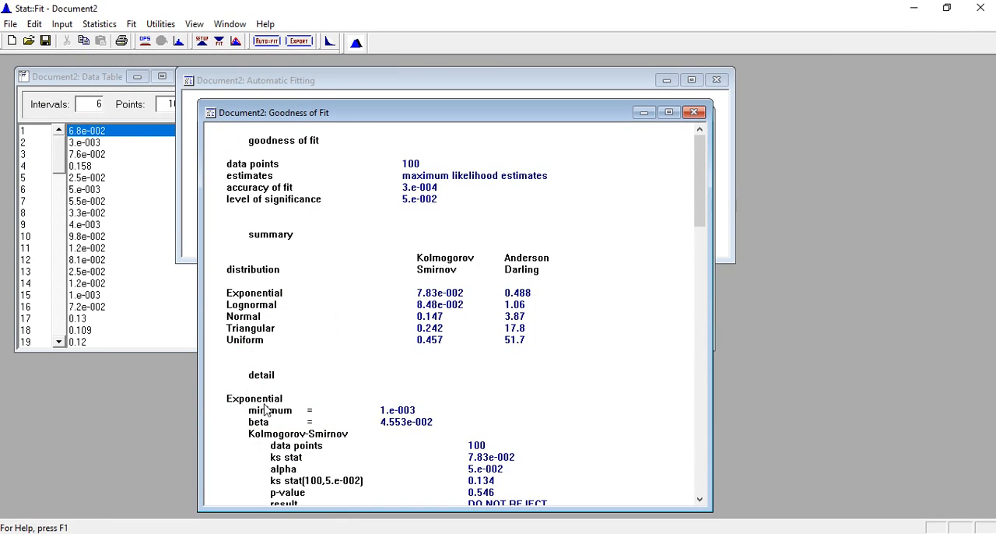
drag(703, 168, 707, 231)
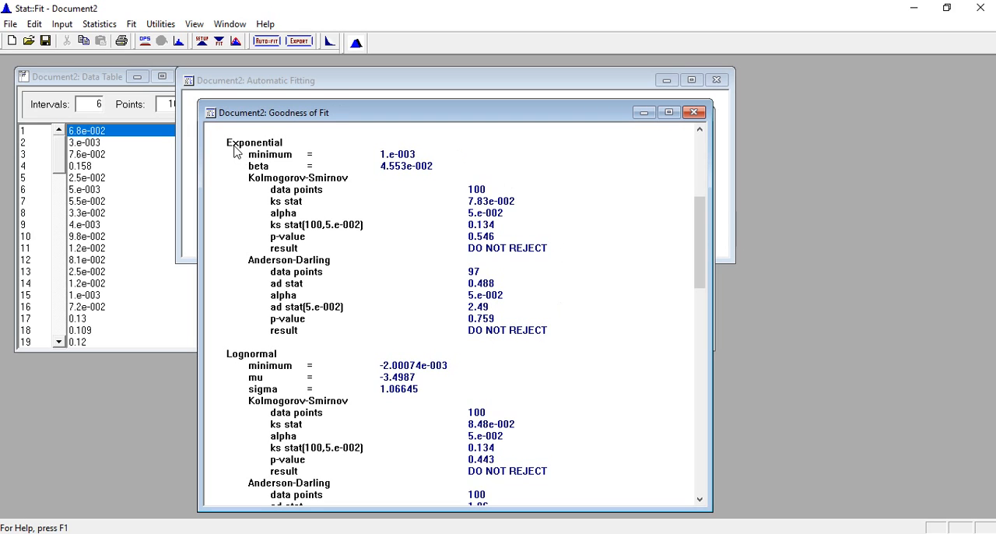
Step: Arrange the Goodness of Fit report and Comparison Graph windows so they sit beside and below the Automatic Fitting results
drag(265, 119, 283, 154)
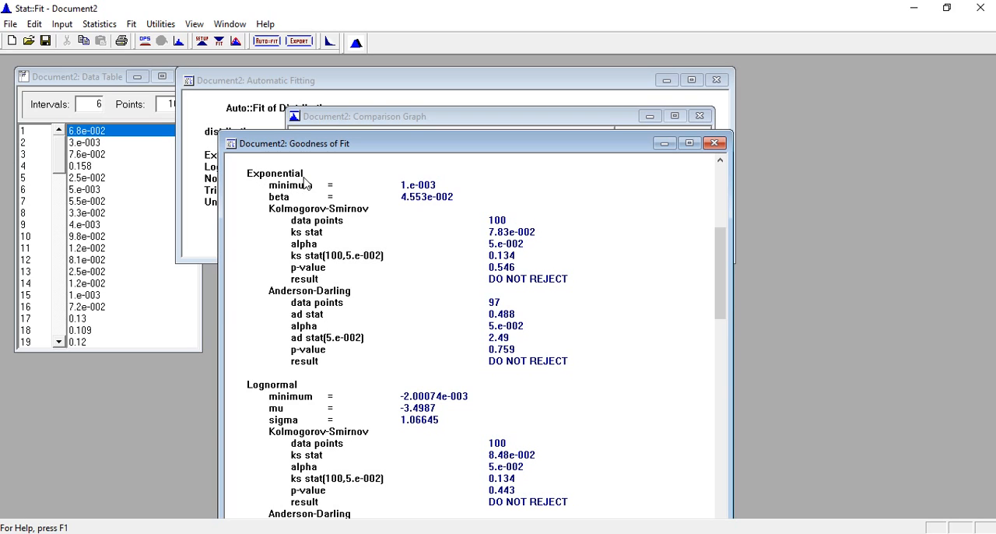
drag(326, 145, 695, 144)
drag(436, 117, 306, 281)
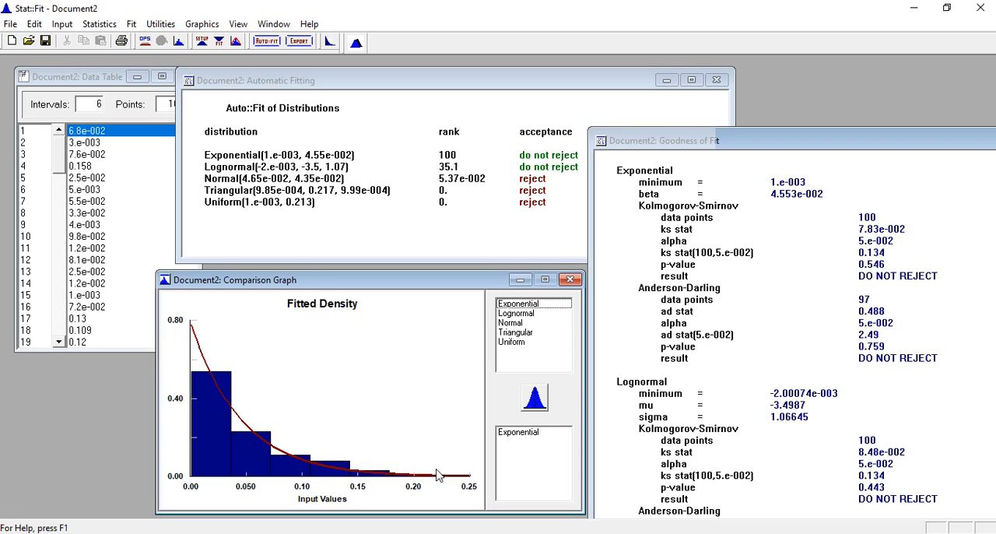
drag(856, 137, 709, 137)
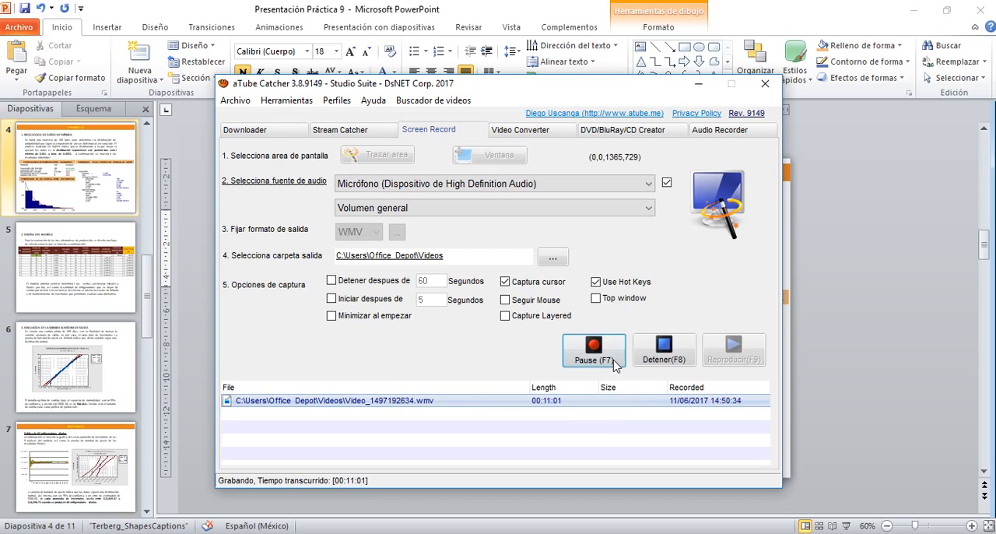
Step: Switch to the PowerPoint presentation Práctica 9 and show the input data collection slide full screen
click(586, 356)
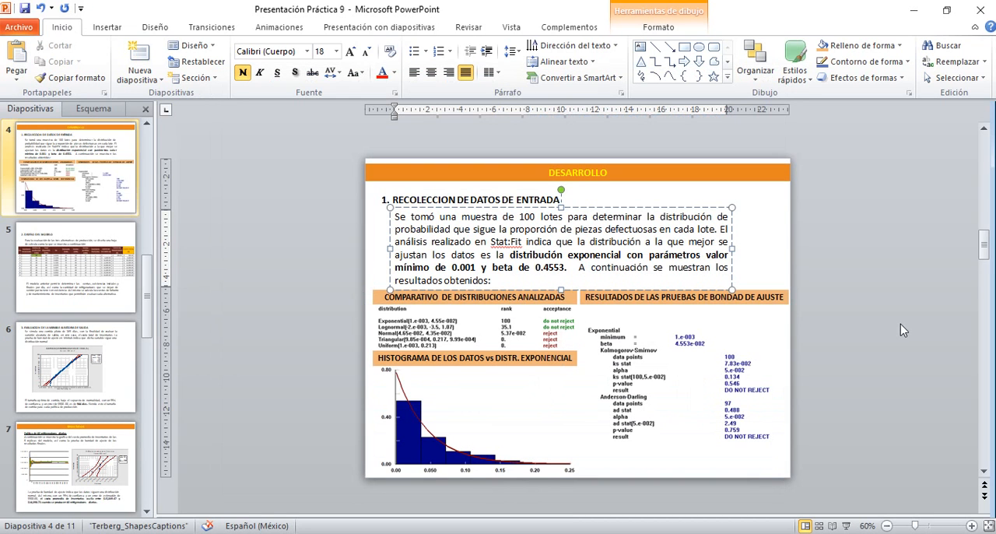
click(847, 526)
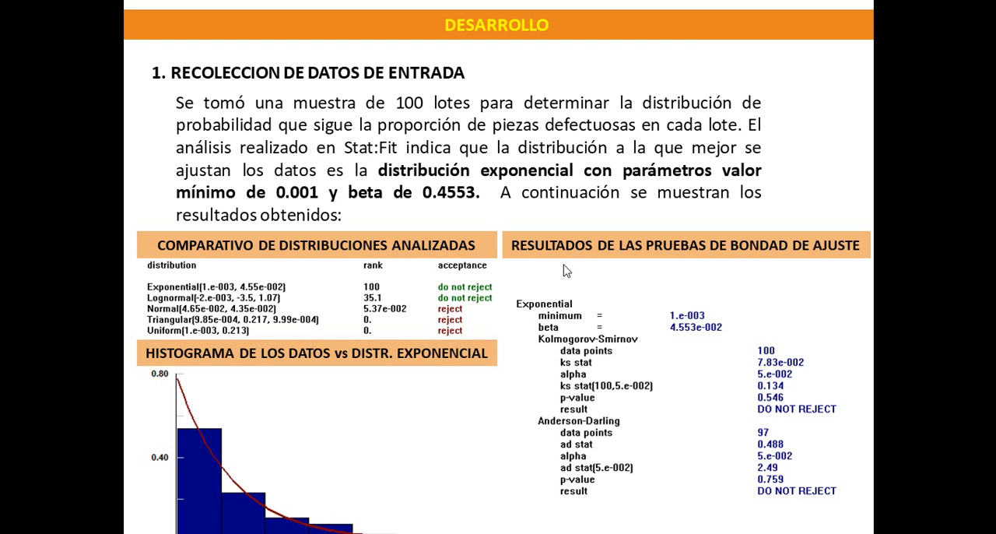
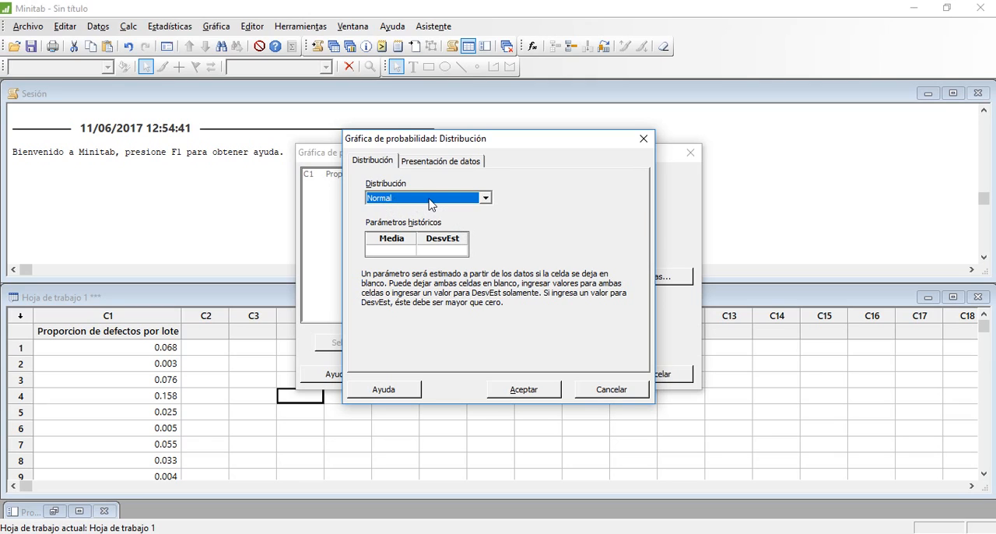
Step: Compare the distributions available for the Minitab probability plot with those fitted in Stat::Fit
click(486, 199)
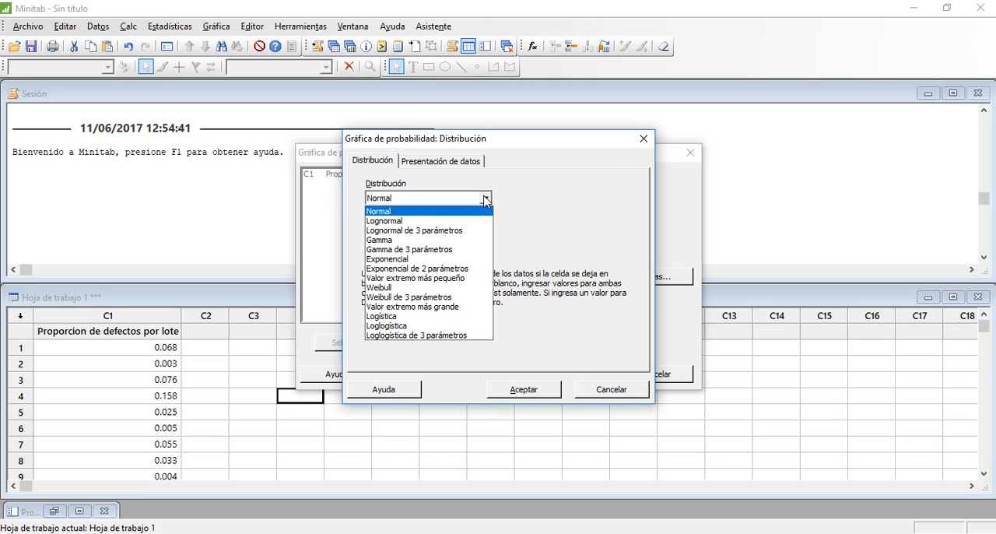
click(486, 199)
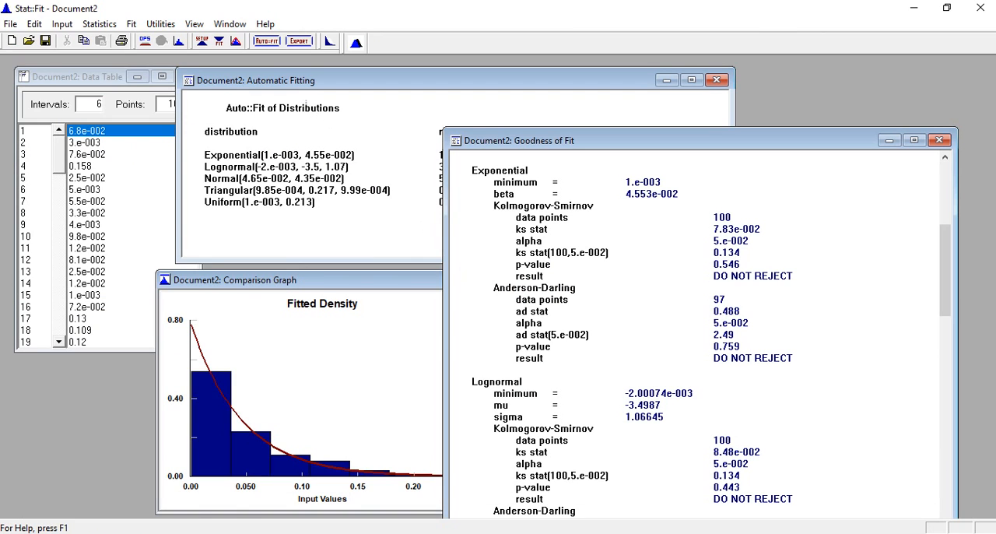
key(alt+Tab)
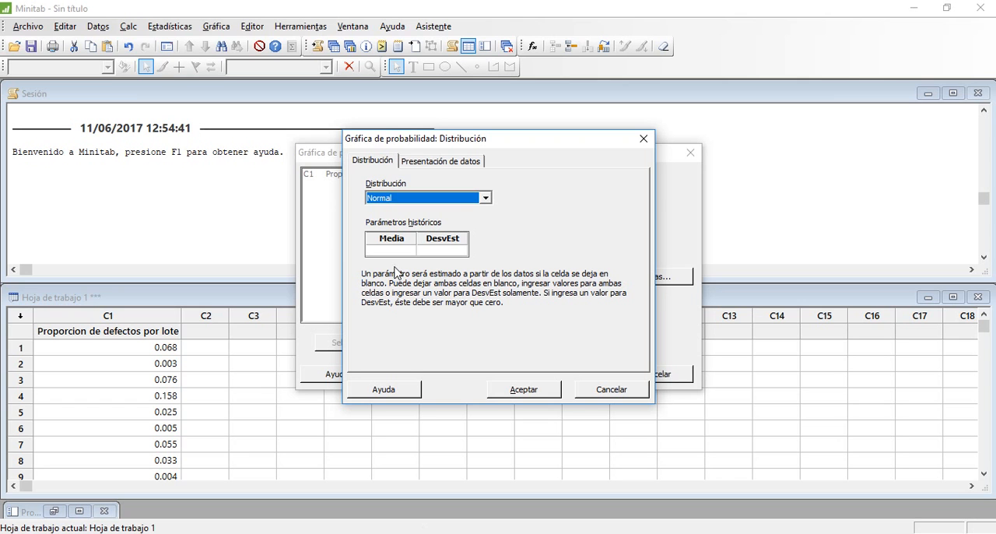
click(485, 198)
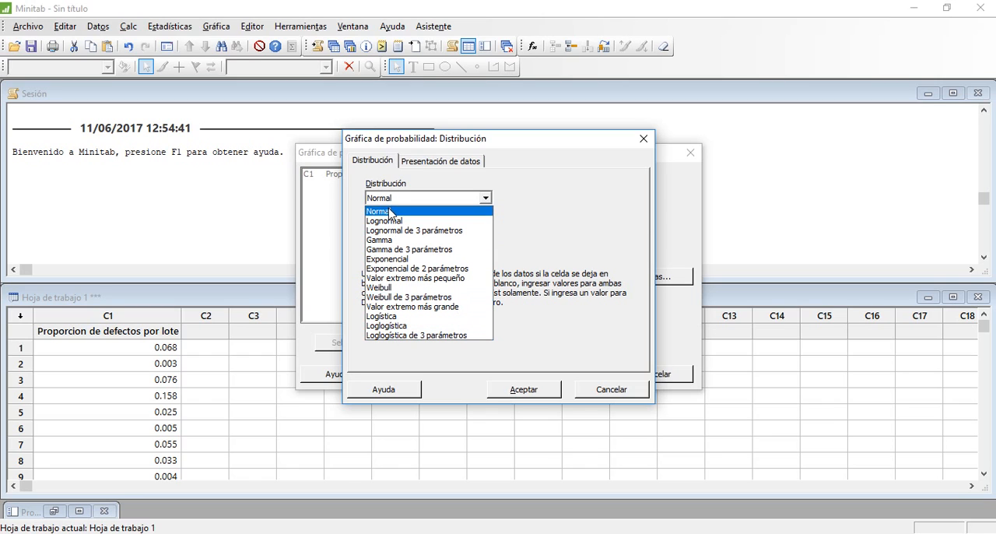
click(443, 356)
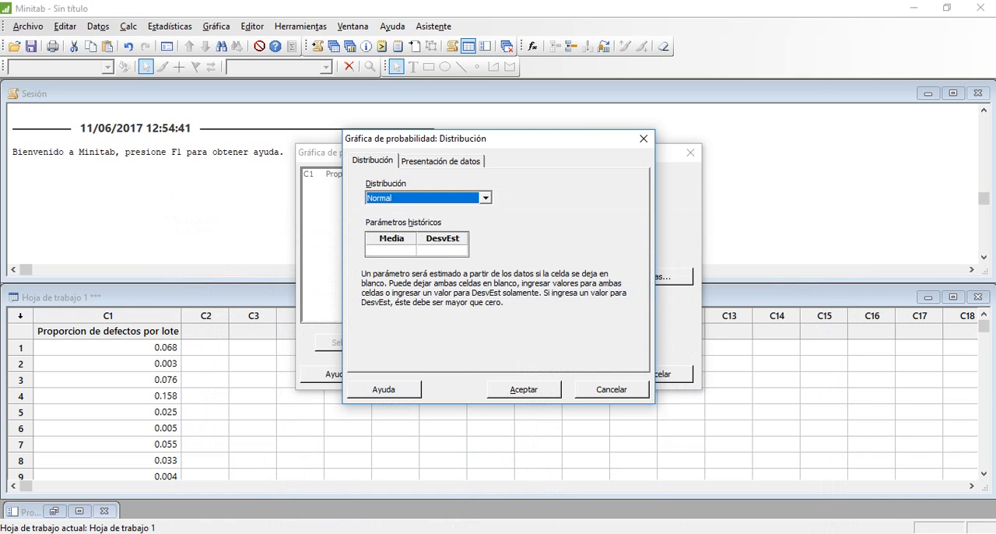
key(alt+Tab)
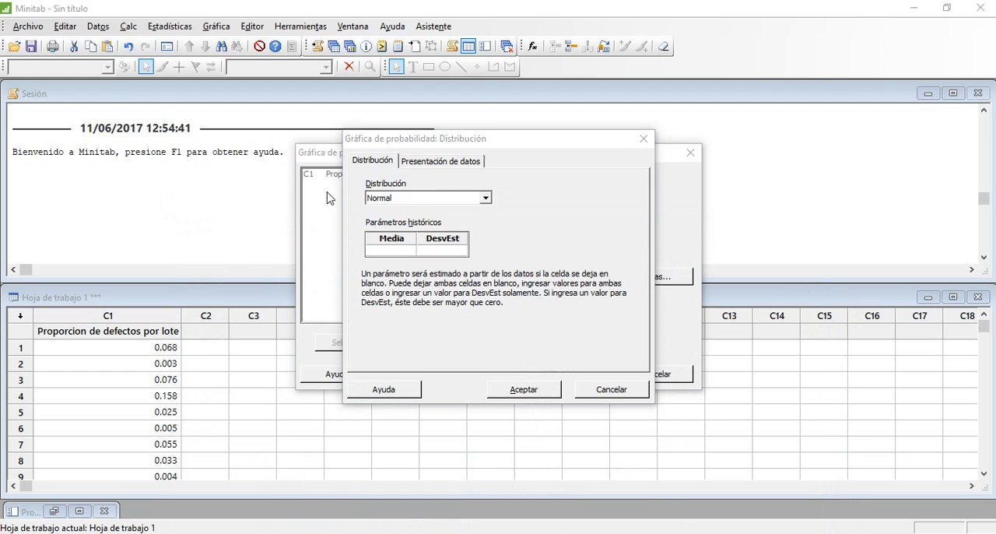
click(472, 201)
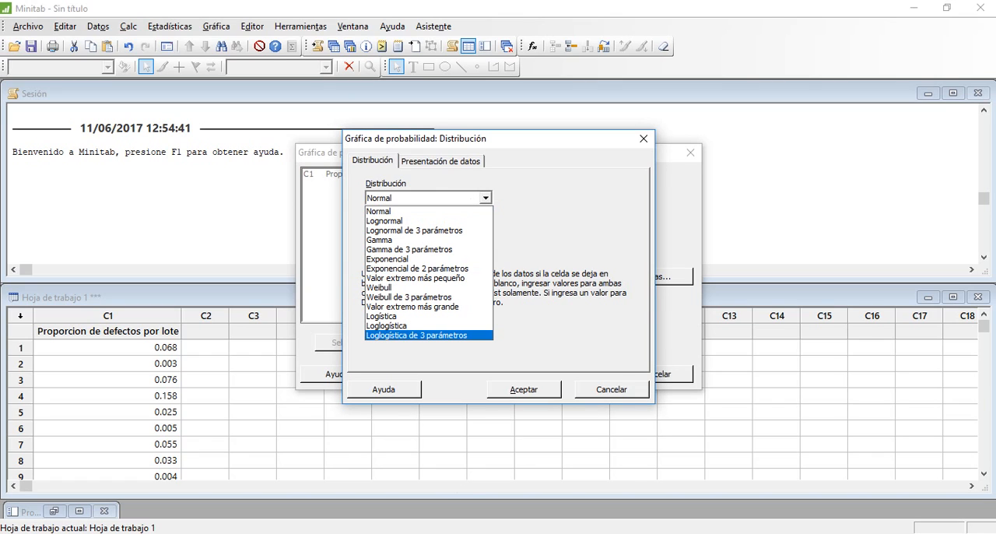
Step: Switch to the random variable generation PDF in Acrobat Reader and examine the generator table down to the Exponencial row on page 2
click(339, 533)
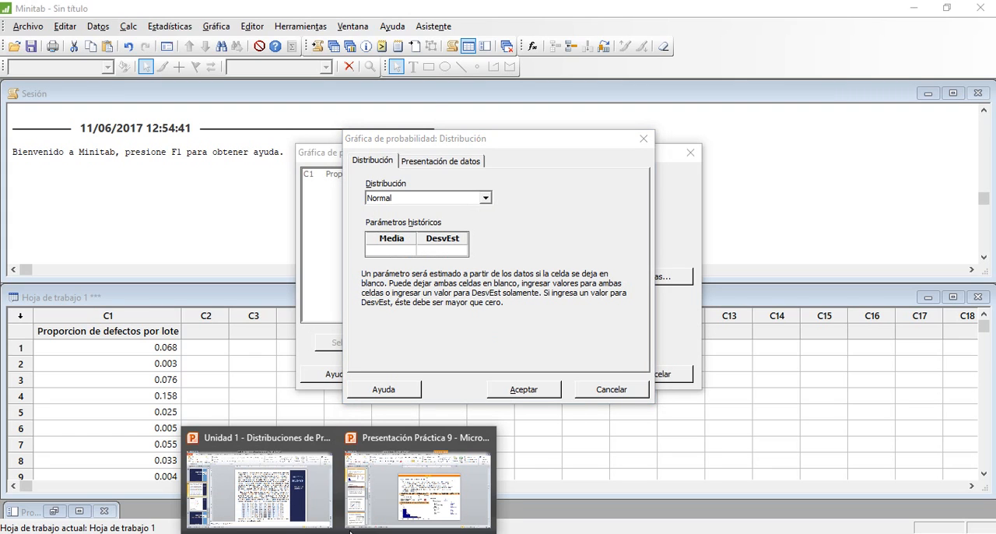
click(405, 492)
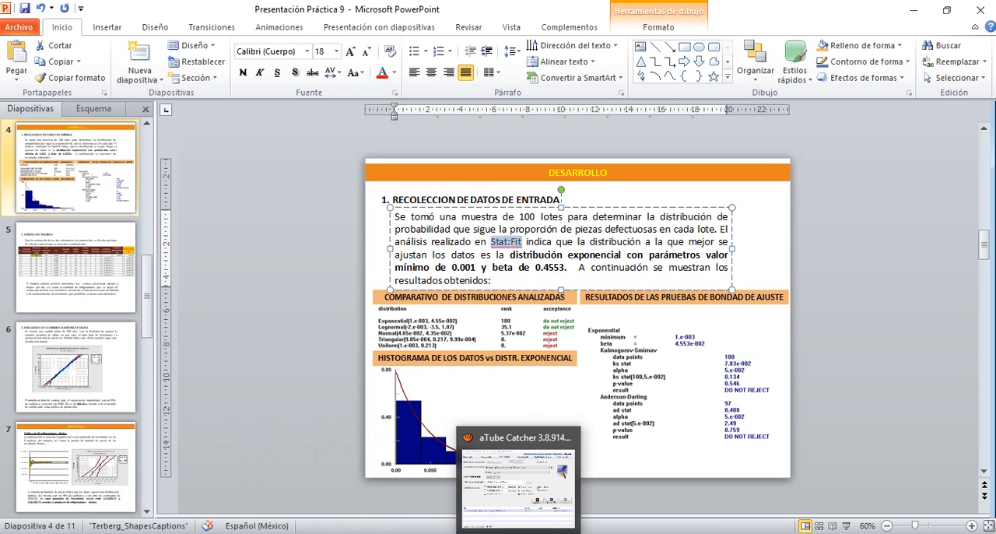
click(484, 533)
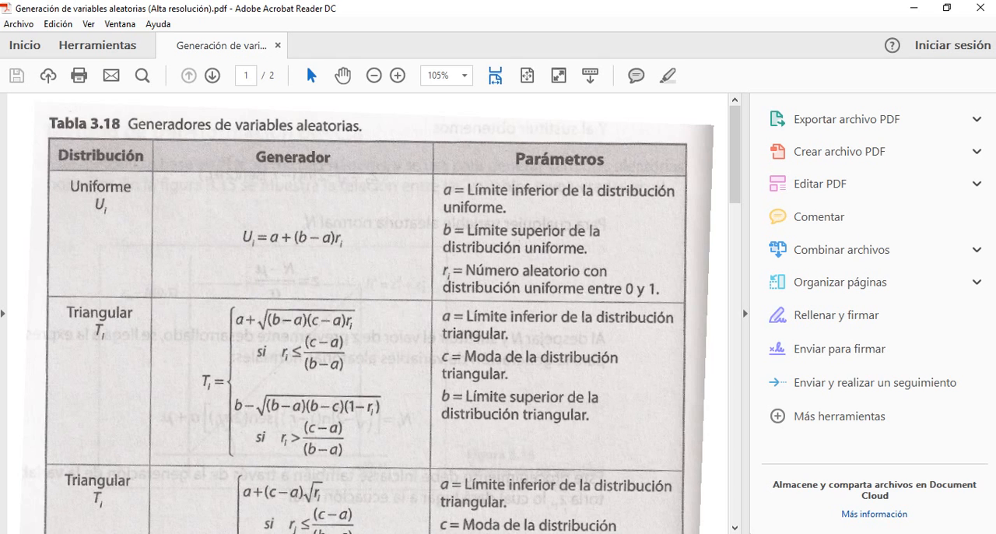
scroll(78, 227, down, 2)
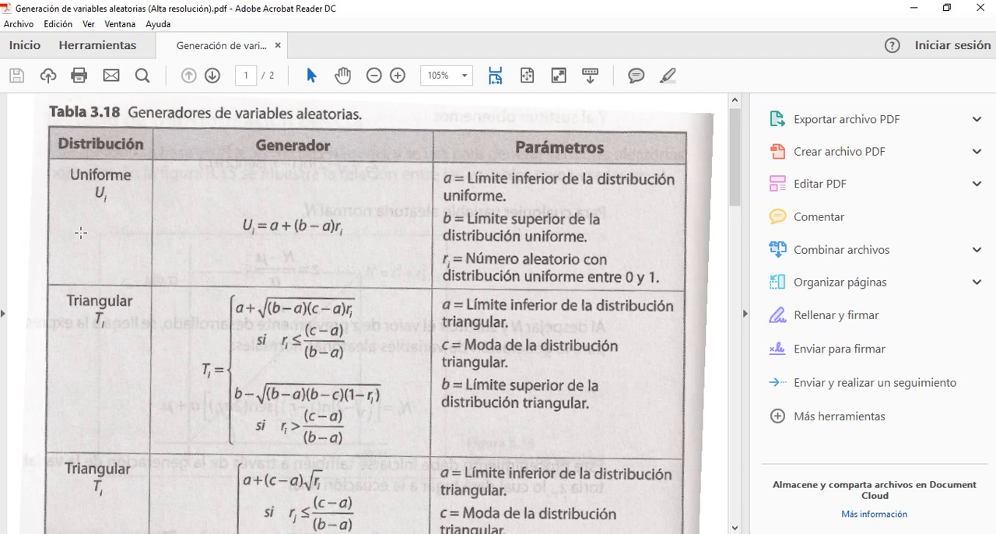
scroll(80, 232, down, 20)
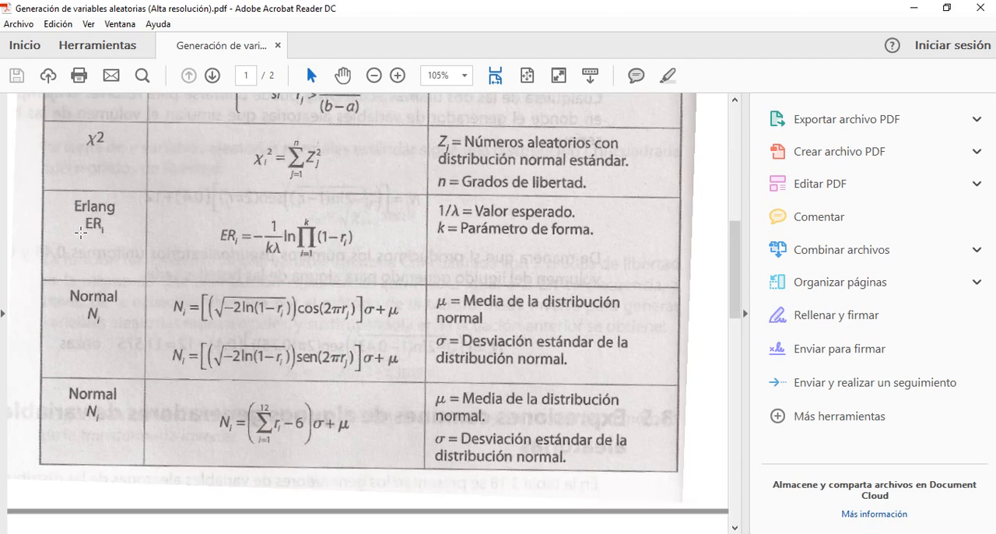
scroll(81, 232, down, 4)
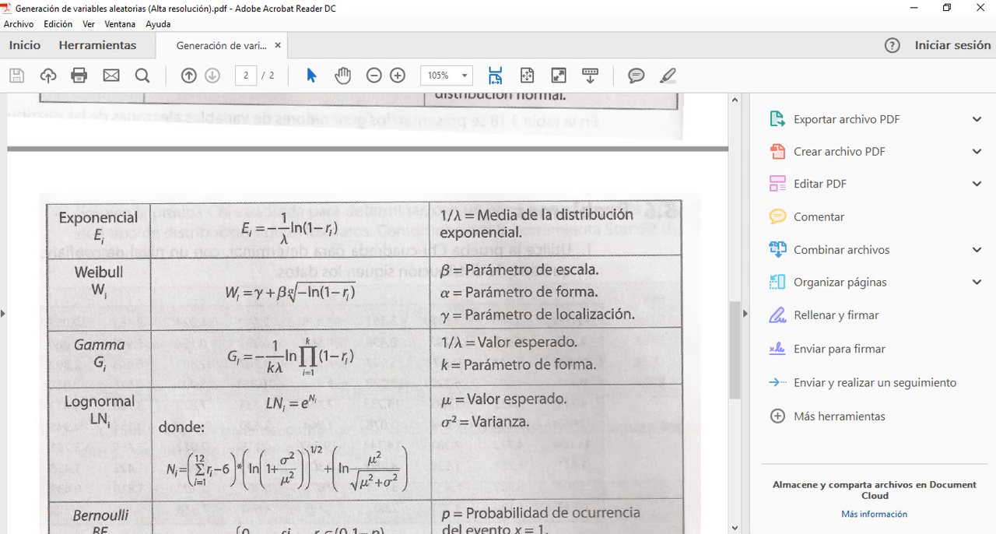
Step: In Minitab, create the probability plot of Proporcion de defectos por lote with the Exponencial de 2 parámetros distribution and move its window clear of the session text
key(alt+Tab)
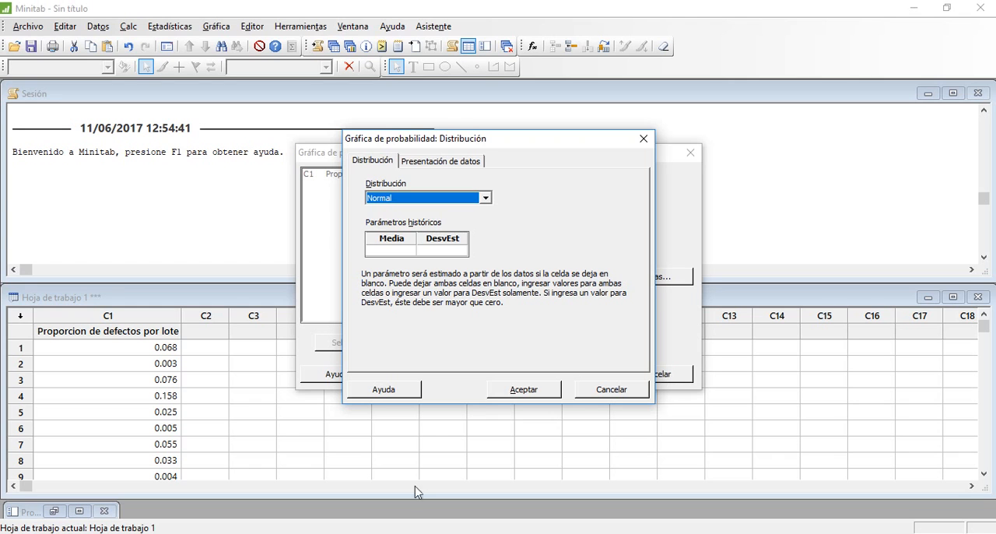
click(486, 199)
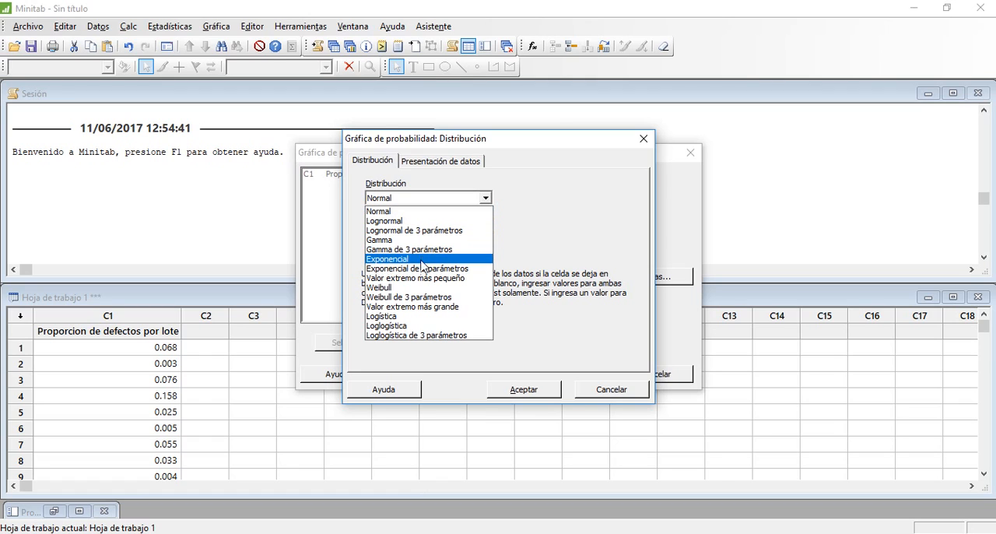
click(423, 270)
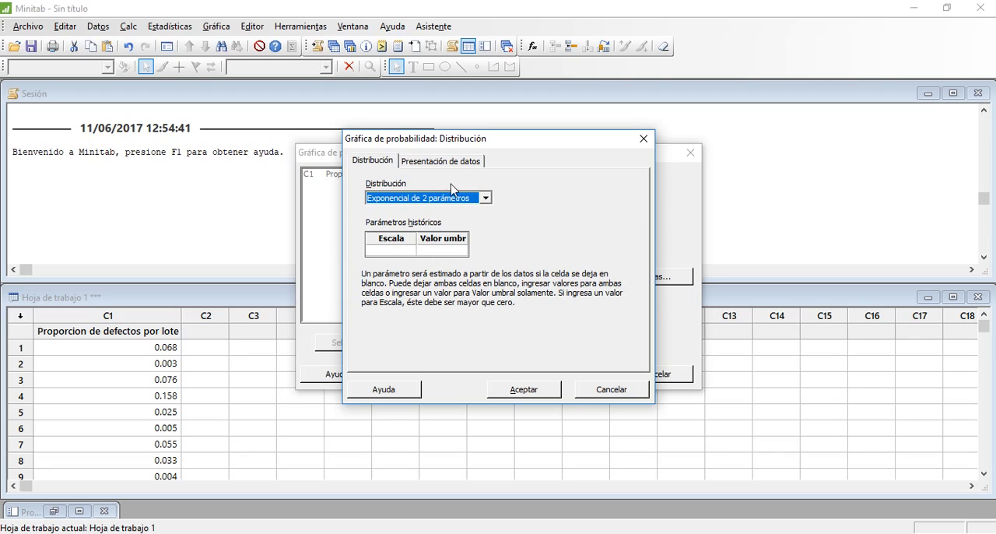
click(452, 162)
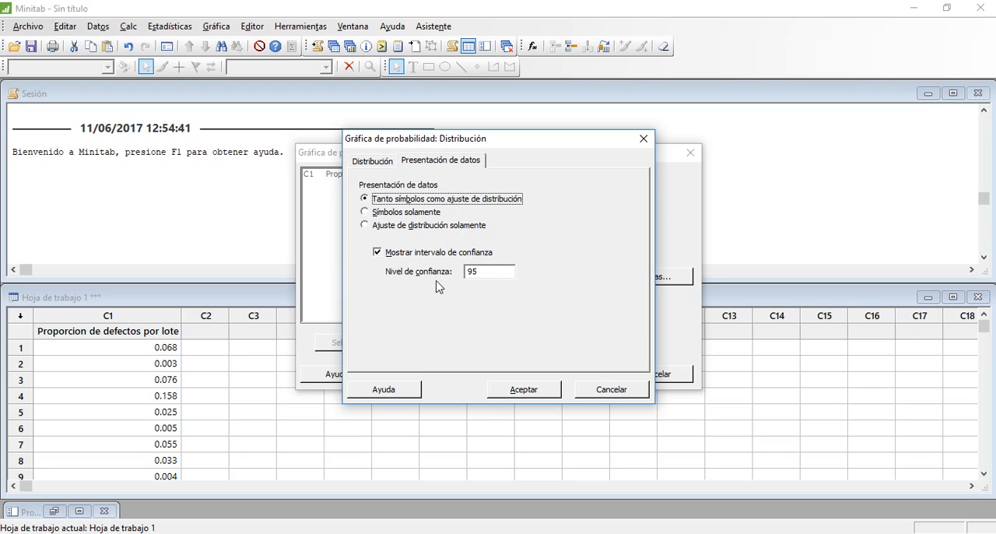
click(528, 393)
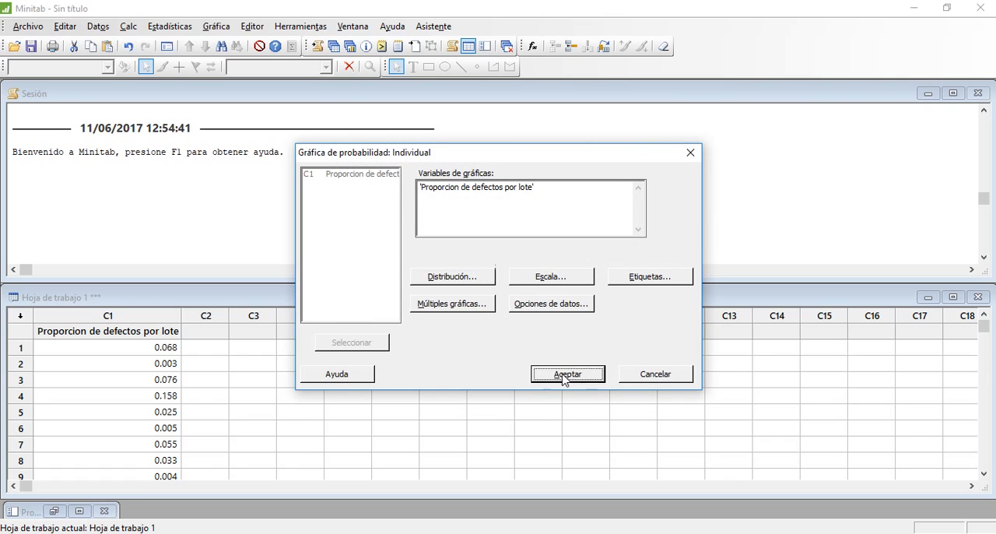
click(563, 374)
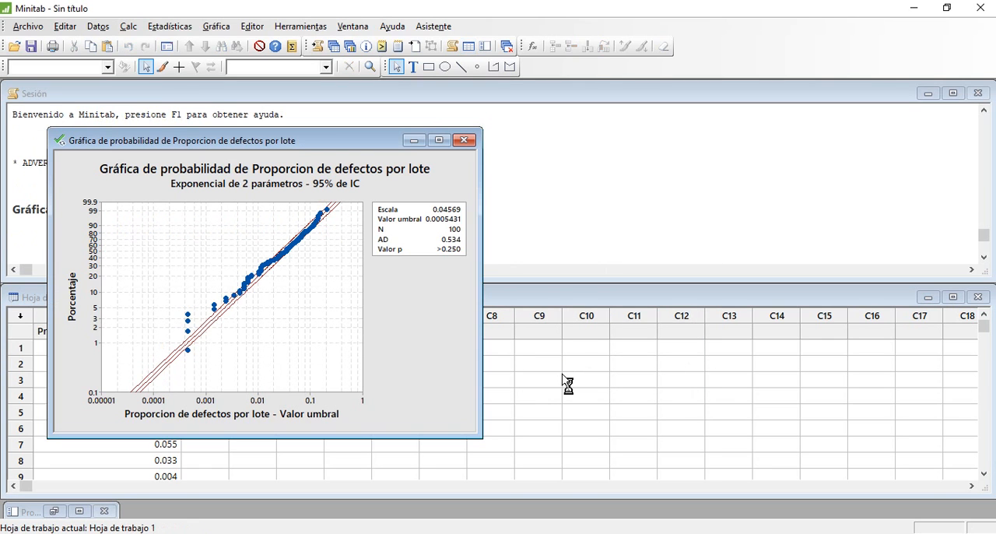
drag(301, 148, 475, 142)
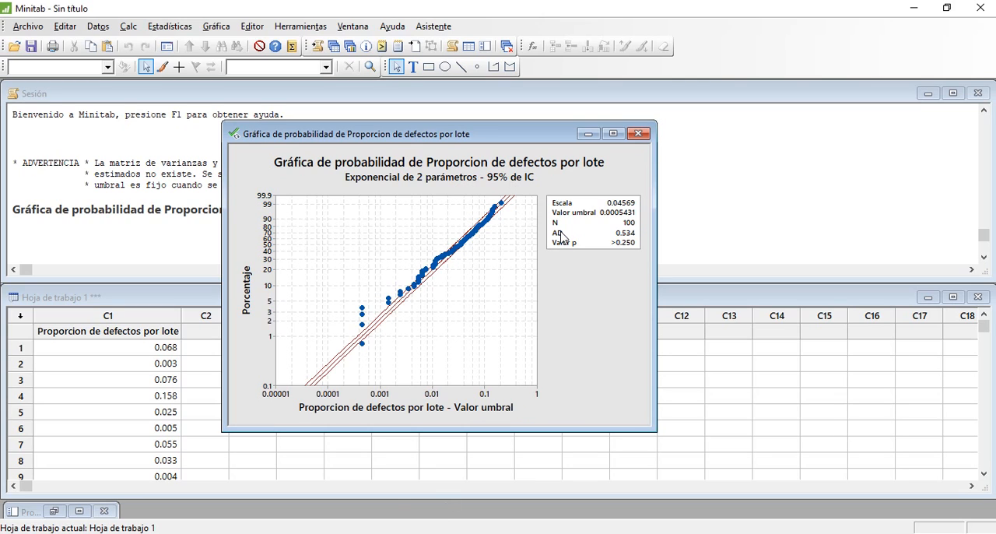
Step: Switch to the Práctica 9 presentation in PowerPoint and correct beta to 0.04553 in the data collection paragraph
click(550, 533)
click(339, 533)
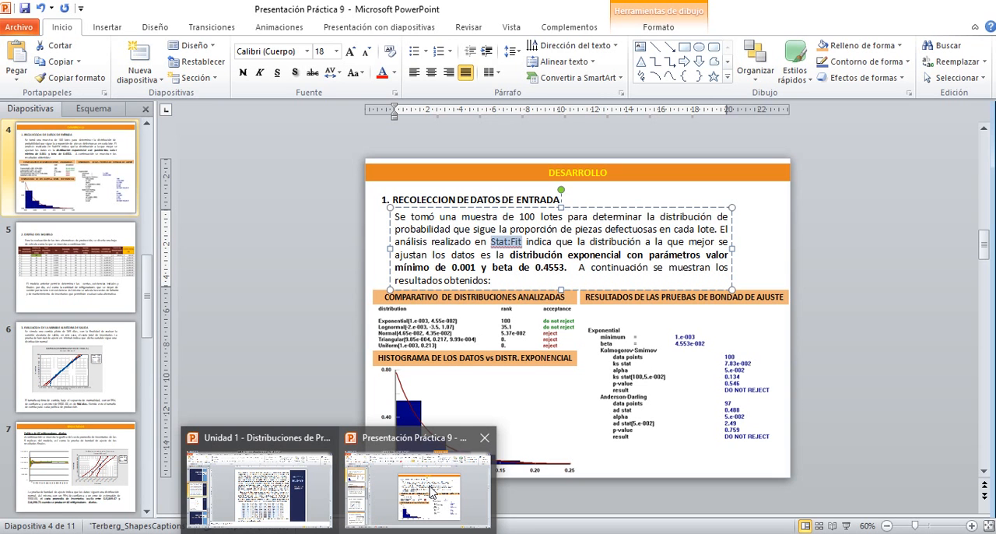
click(429, 490)
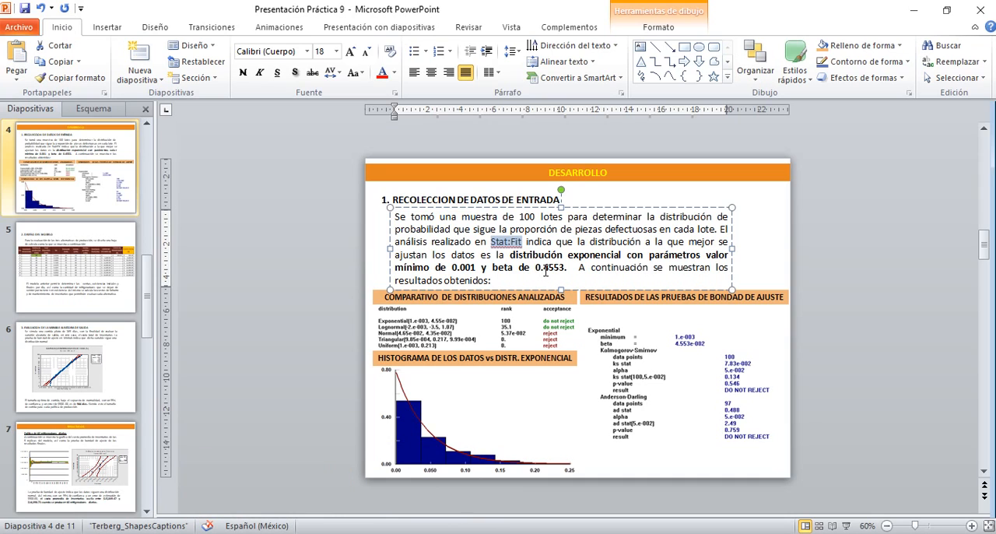
click(546, 269)
text(0)
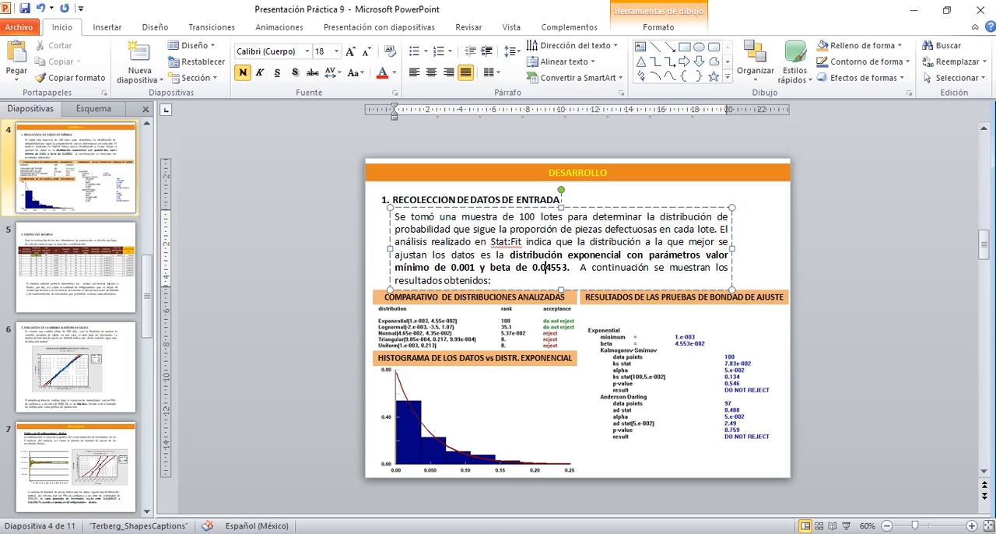
Step: Review the Minitab probability plot against the Stat::Fit goodness-of-fit results and the source data in Excel
key(alt+Tab)
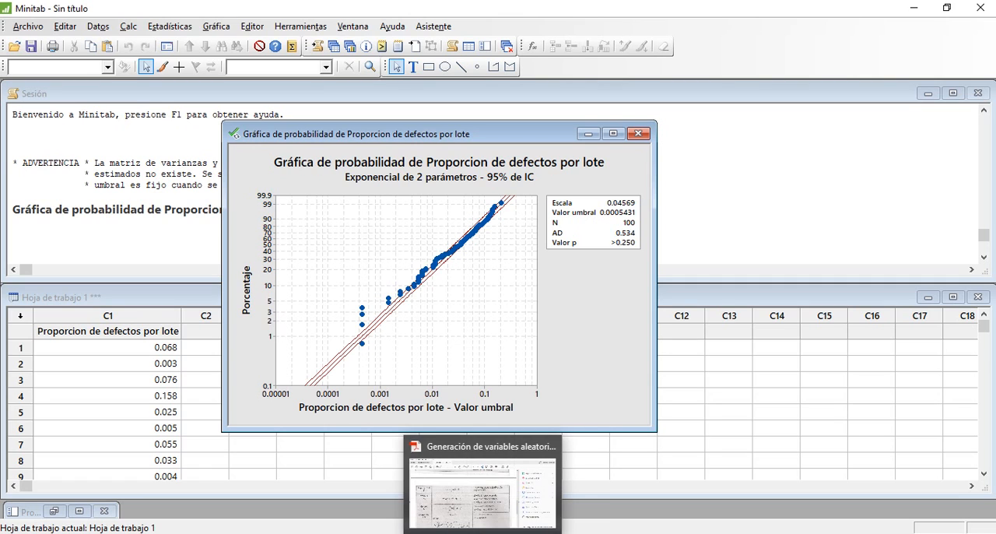
click(482, 533)
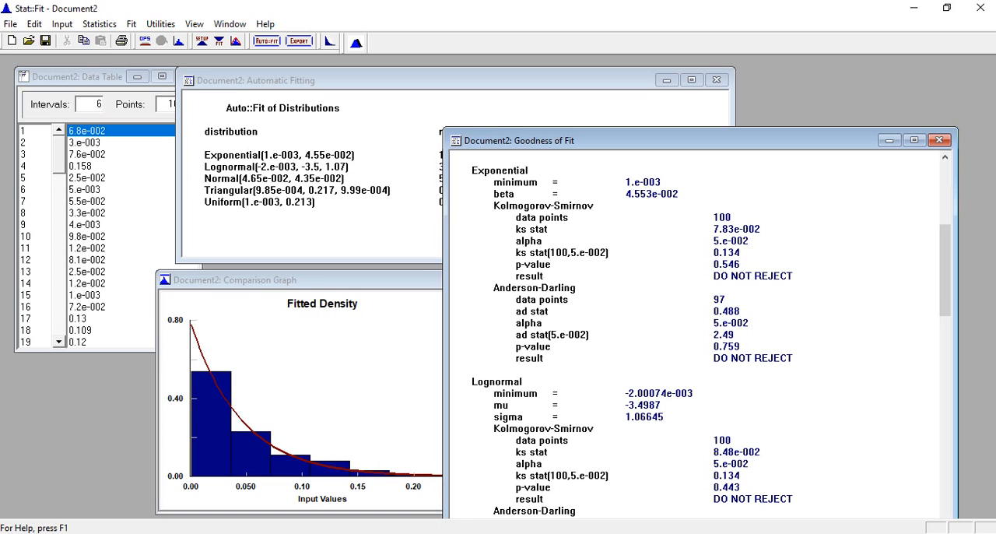
click(339, 533)
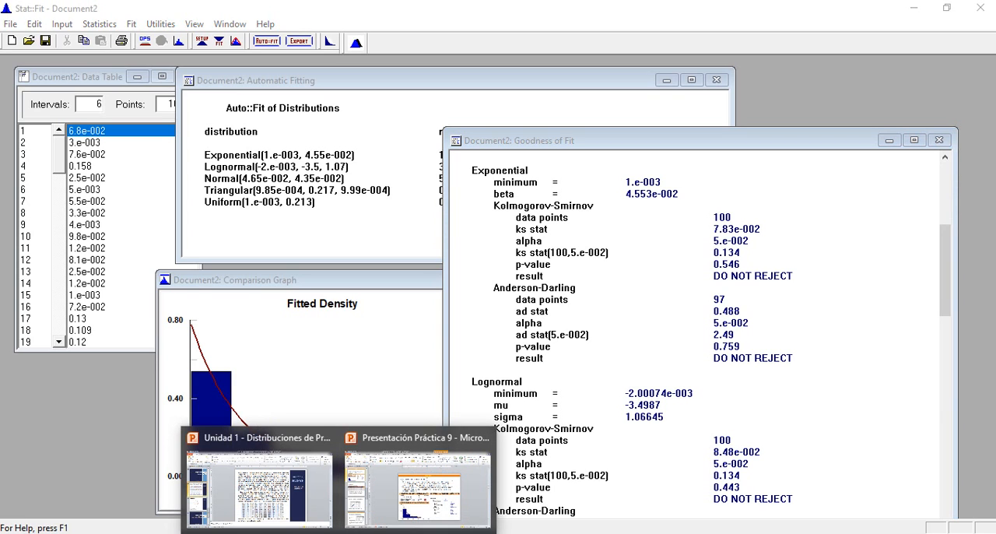
click(339, 533)
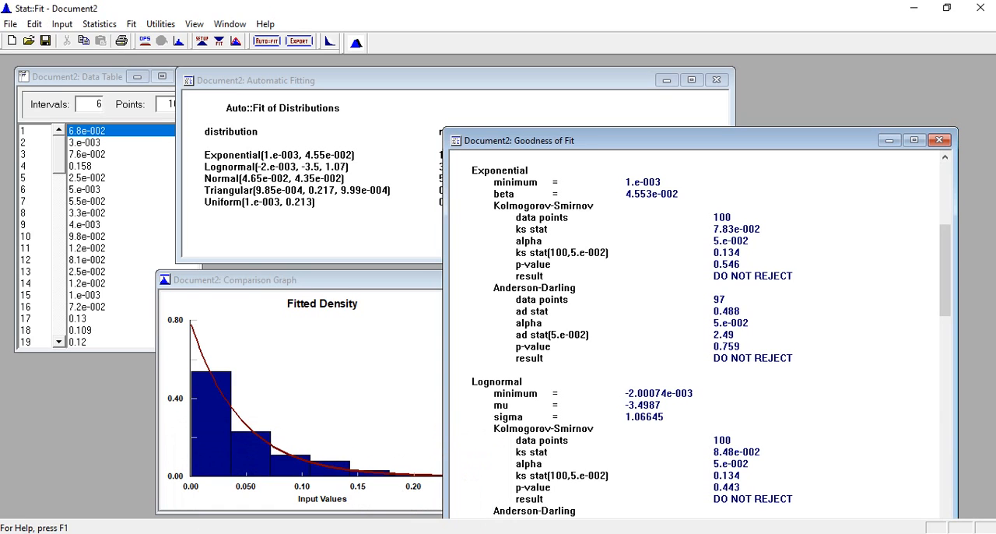
mouse_move(518, 533)
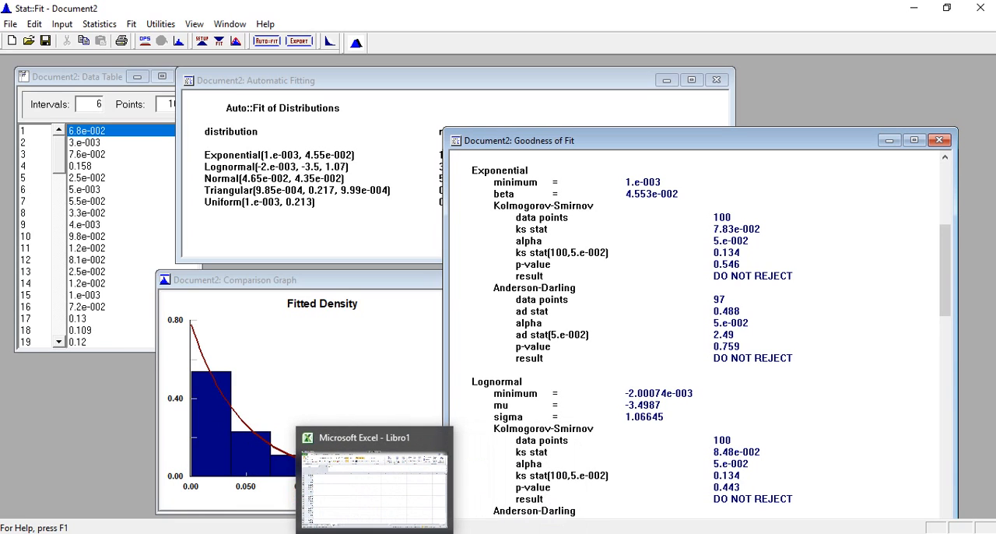
click(374, 533)
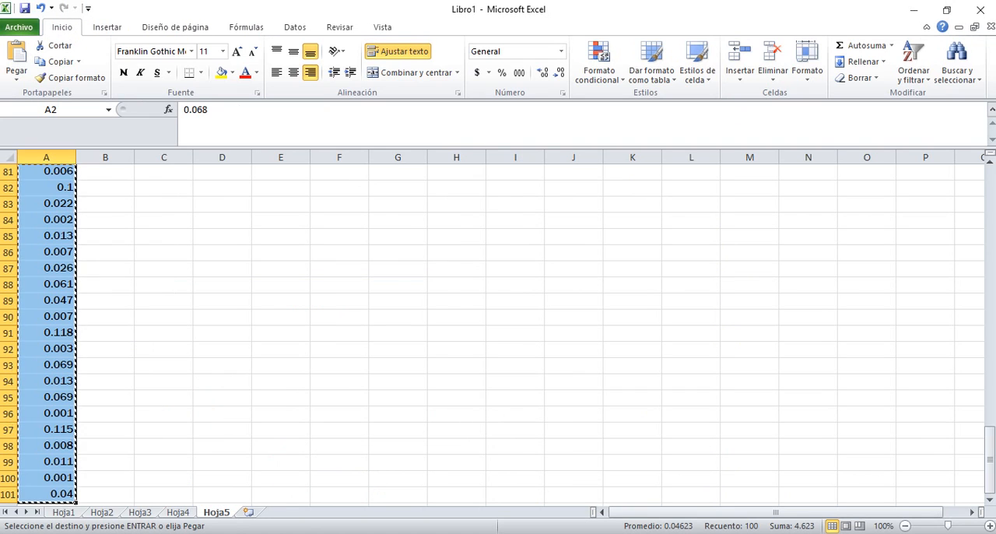
click(460, 533)
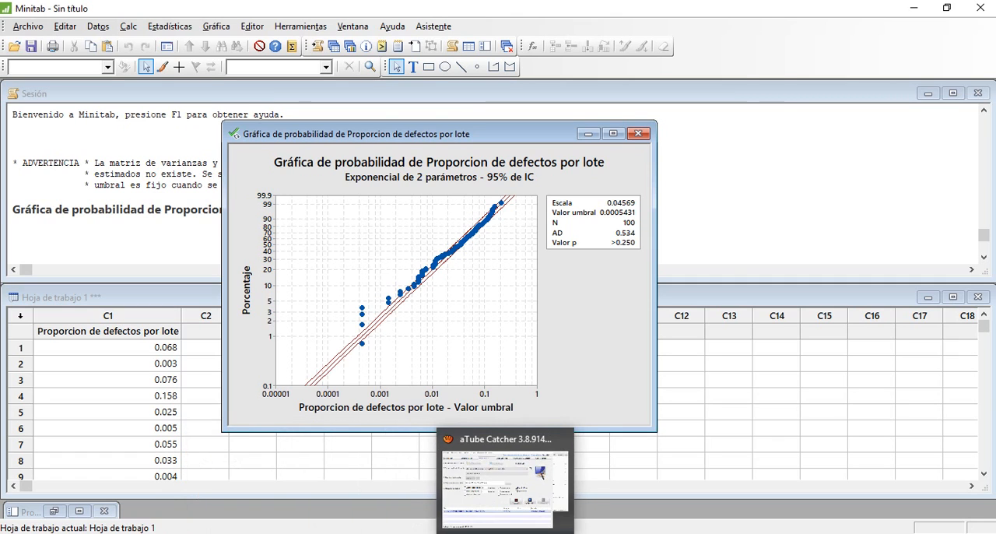
Step: Switch to the generator table PDF and review the Exponencial generator formula and its parameter
click(510, 533)
click(510, 533)
click(523, 533)
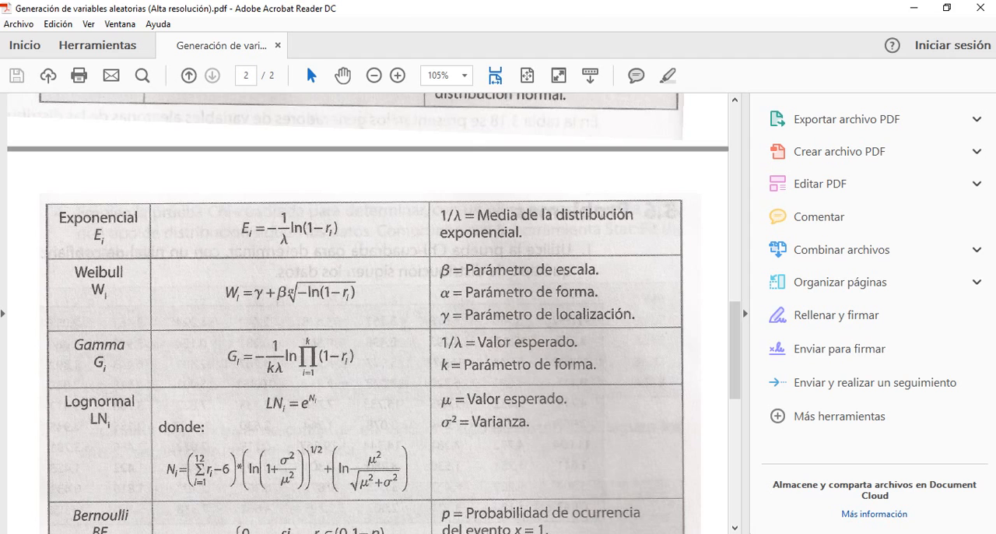
Step: Switch to Minitab, move the existing plot window aside, and create an individual probability plot of Proporcion de defectos por lote with the Exponencial distribution
click(422, 533)
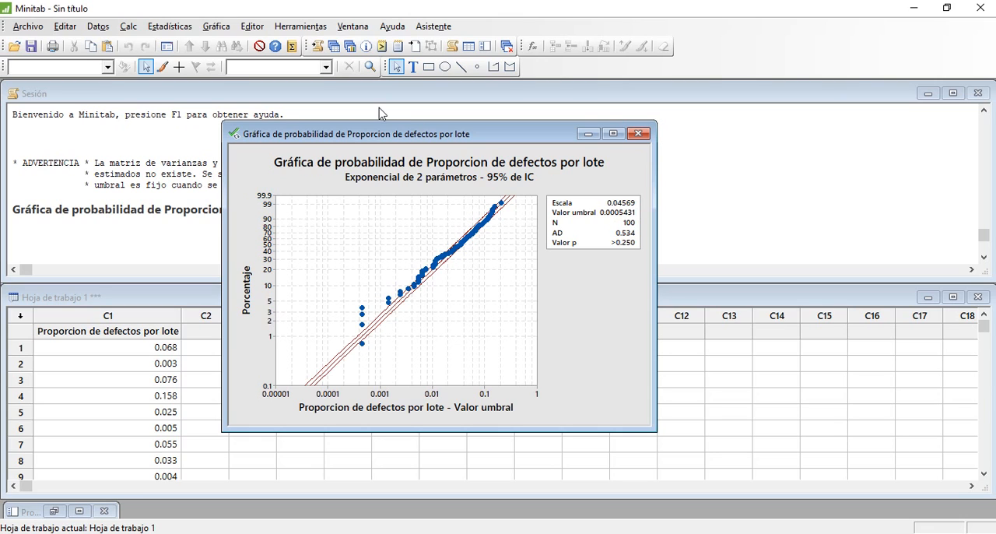
drag(384, 137, 551, 138)
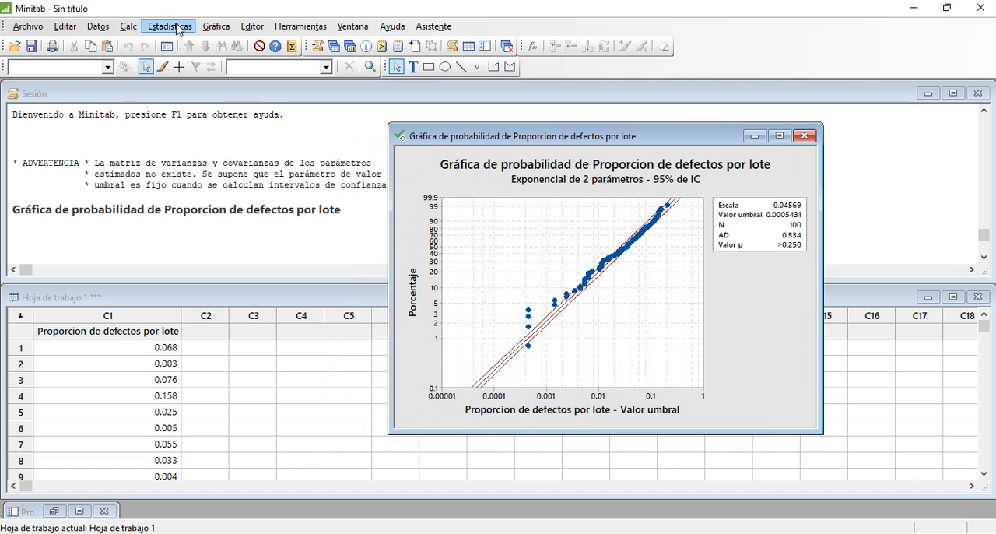
click(215, 28)
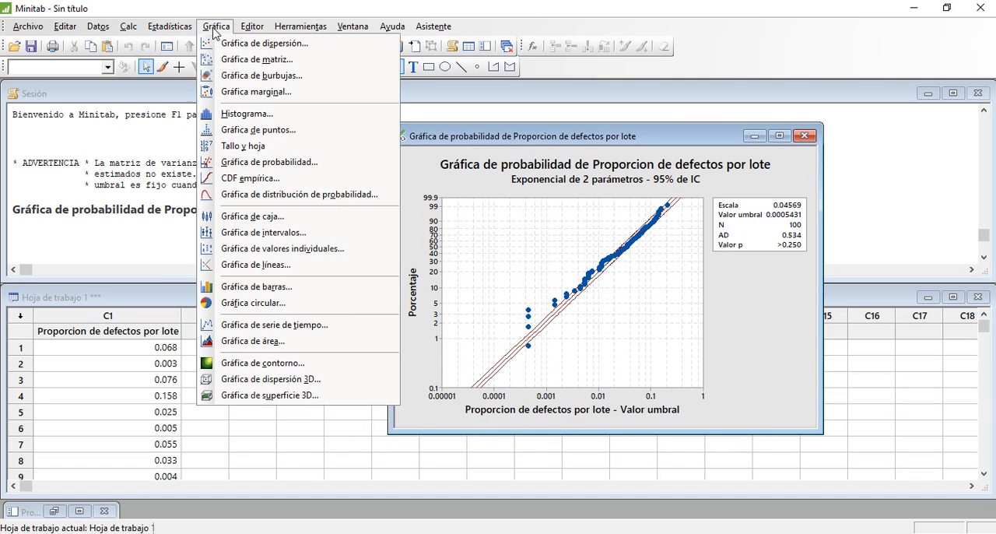
click(249, 163)
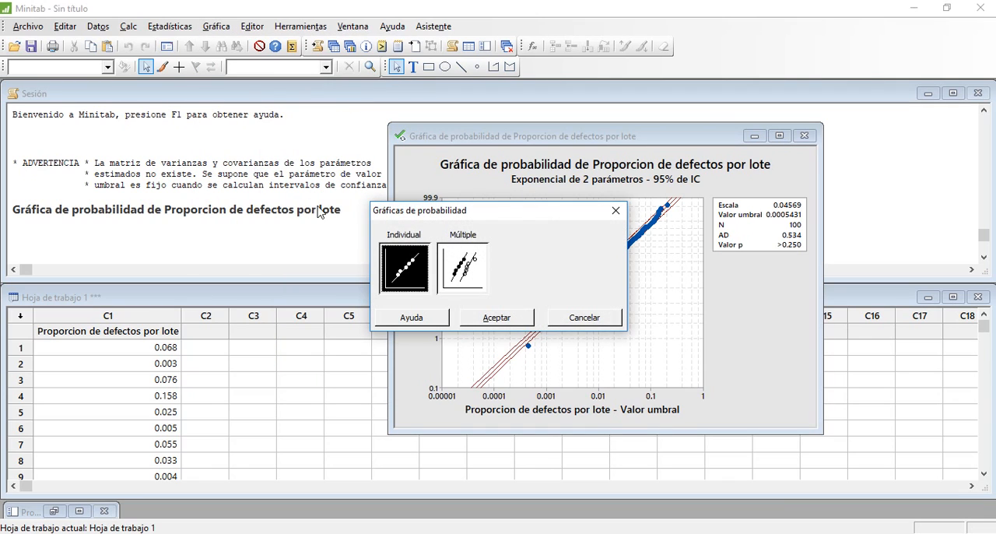
double_click(403, 276)
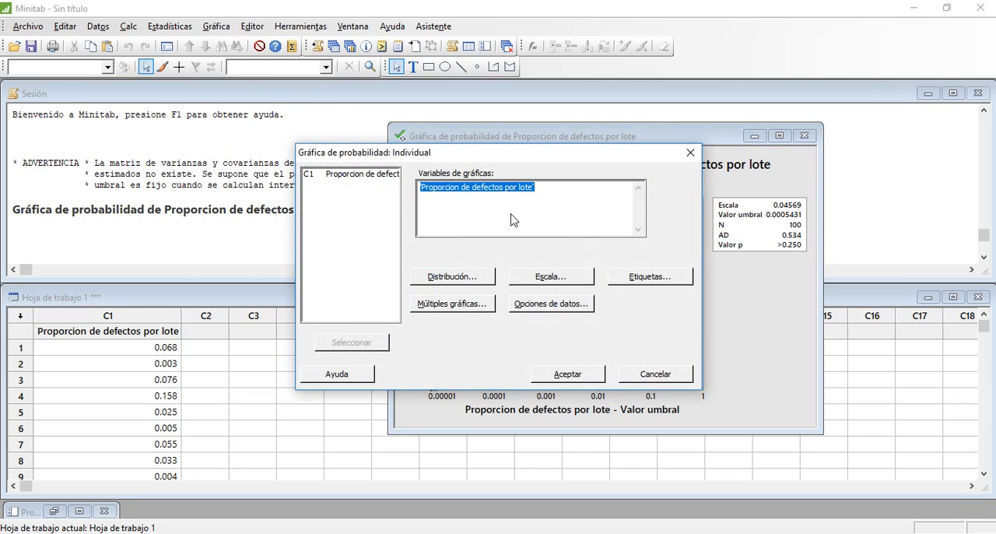
click(451, 284)
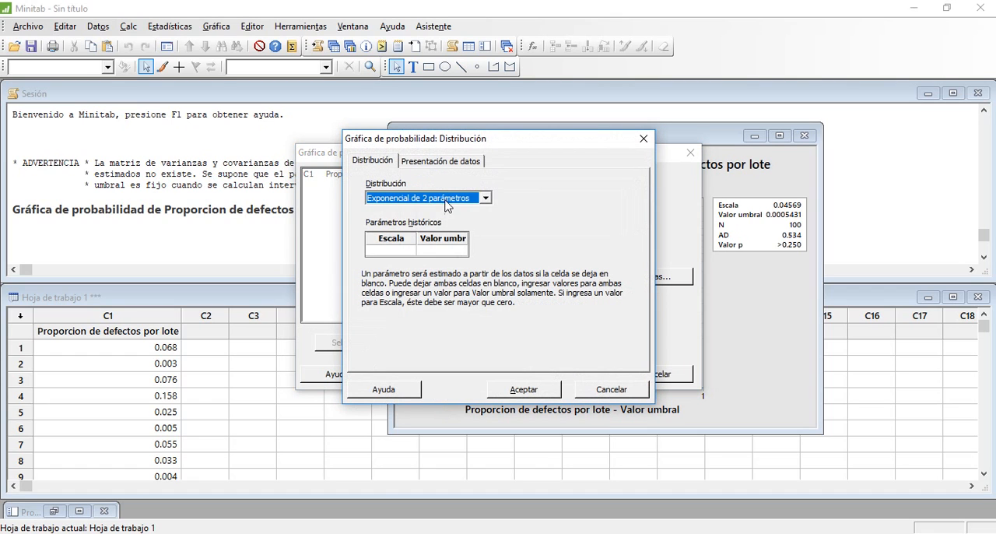
click(448, 201)
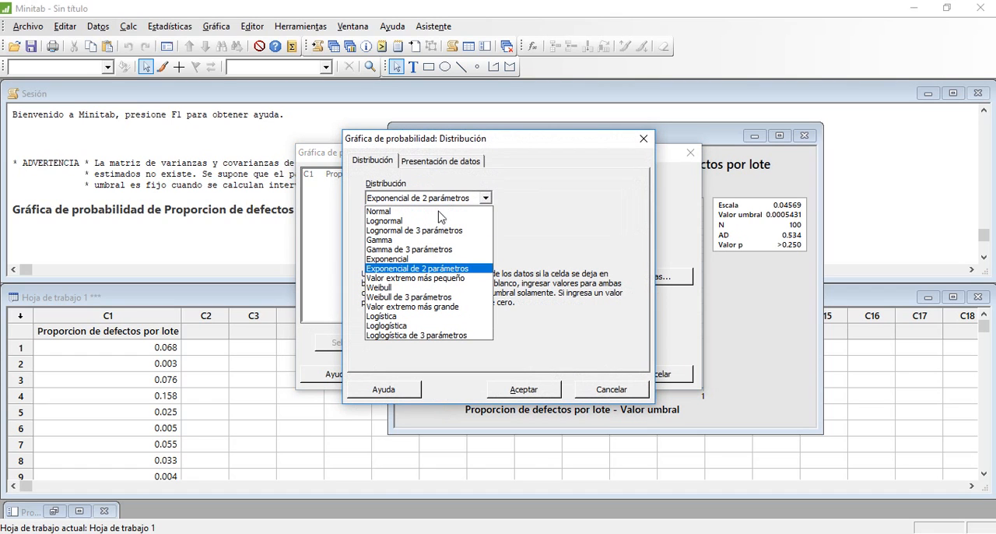
click(426, 260)
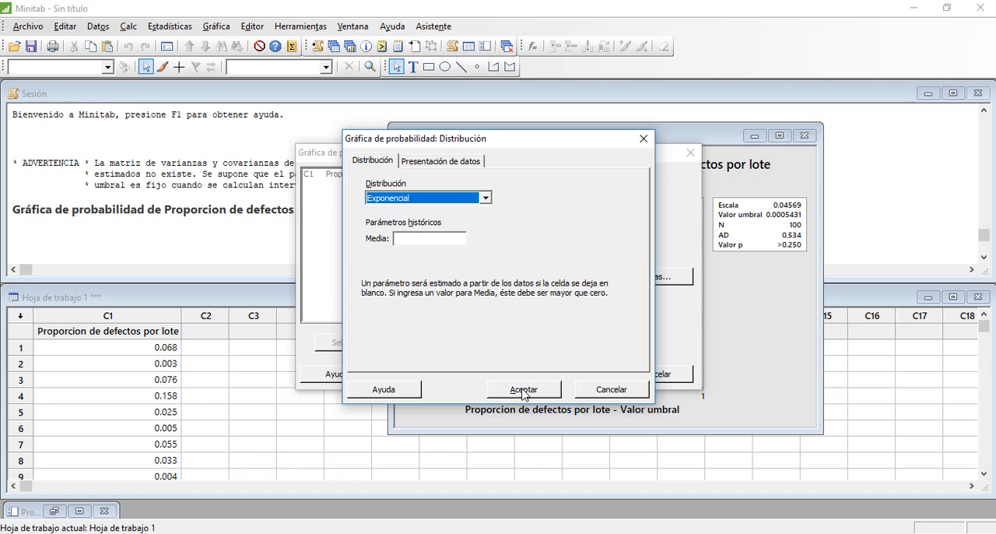
click(456, 162)
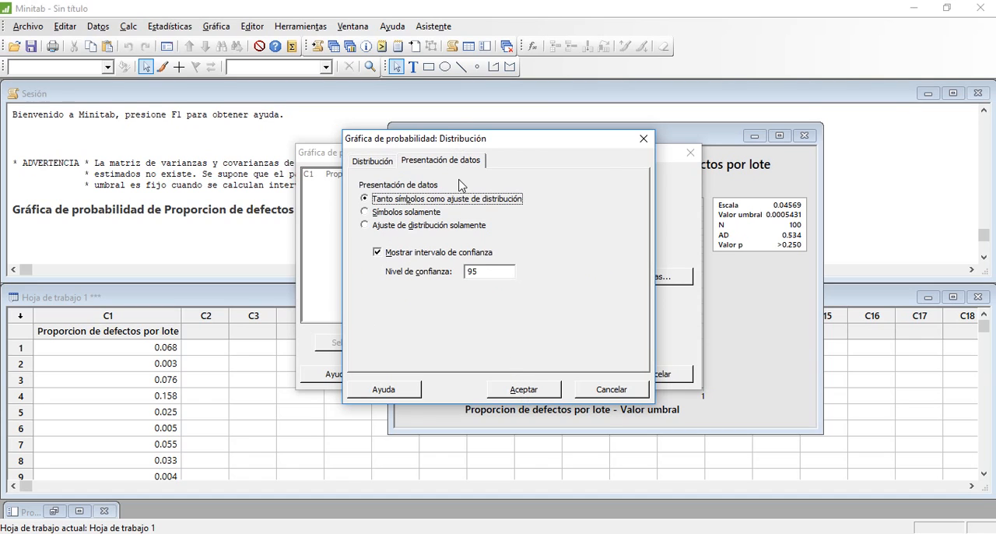
click(543, 389)
click(557, 369)
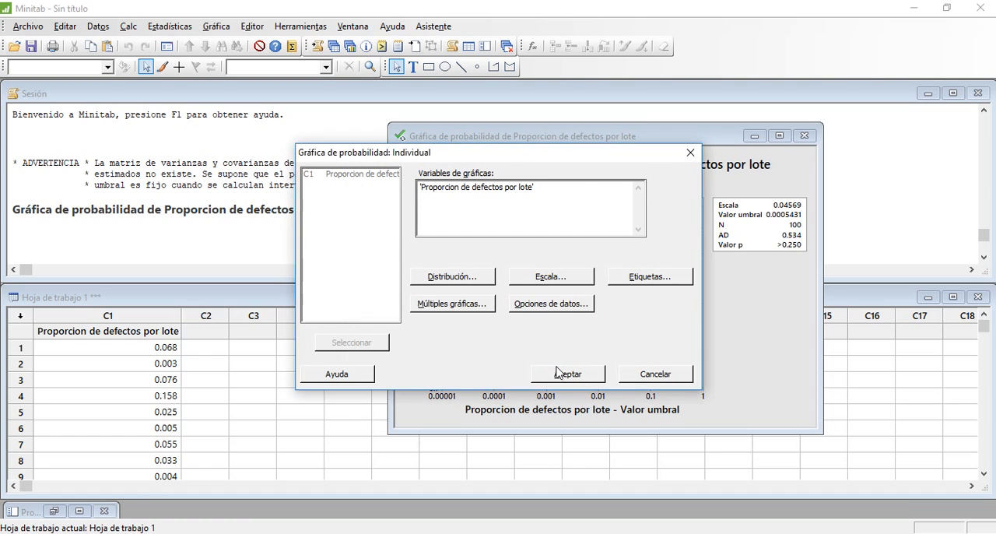
key(alt+Tab)
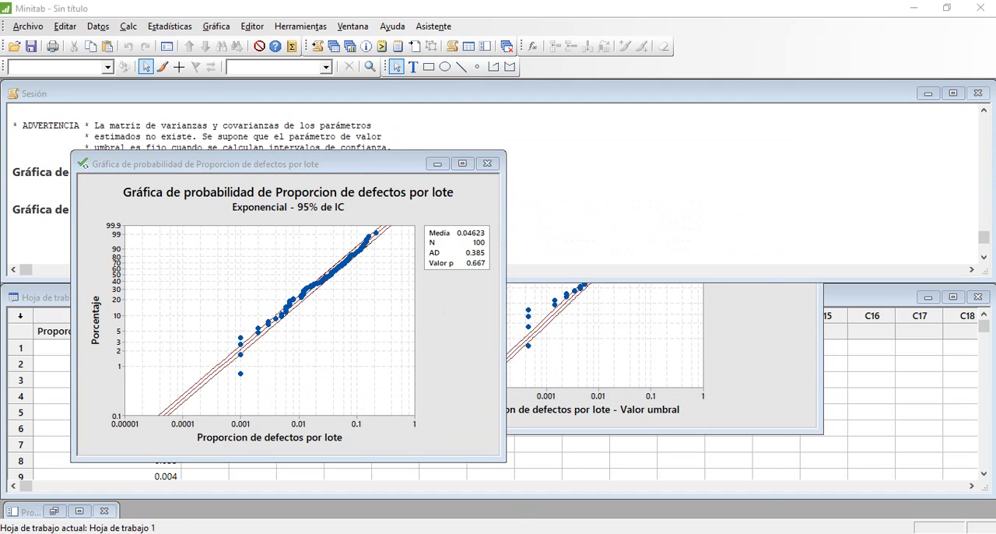